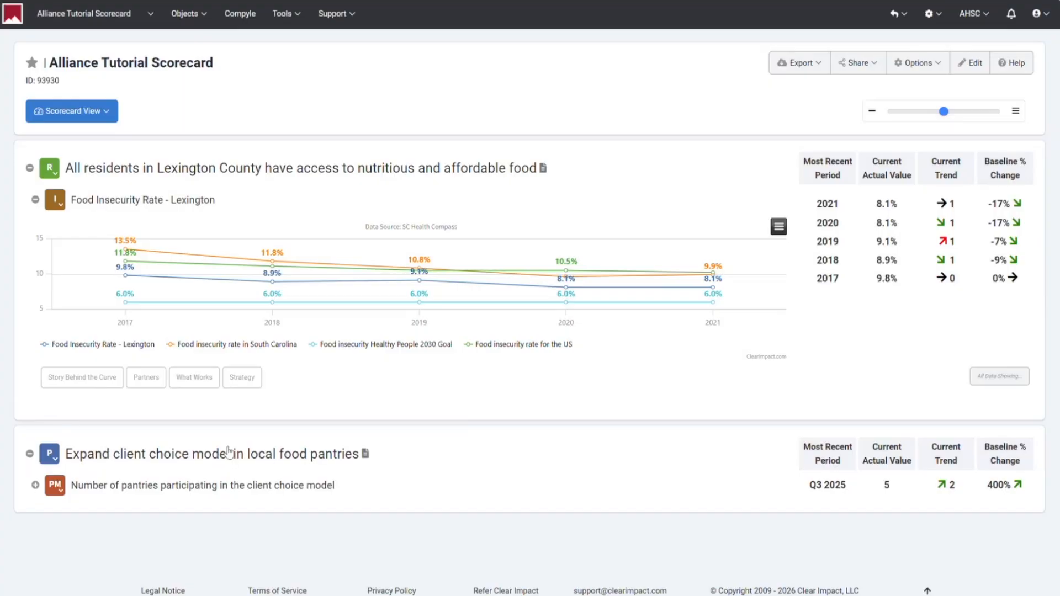
# - Collapse and re-expand the Lexington County food access result and the client choice program to reveal their note sections
pyautogui.moveTo(134, 238)
pyautogui.click(30, 168)
pyautogui.click(30, 169)
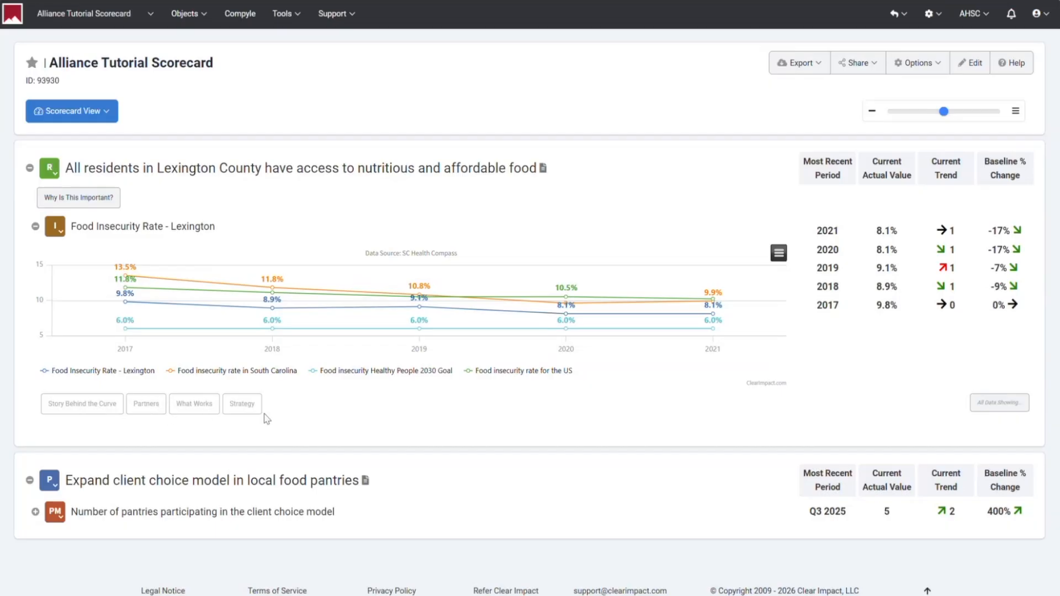
pyautogui.click(30, 480)
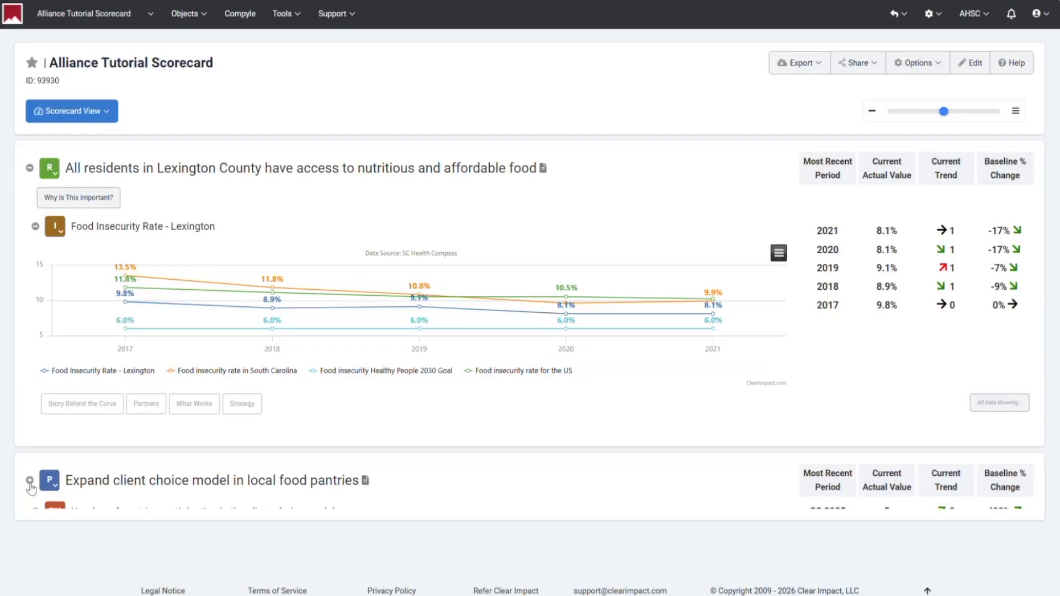
pyautogui.click(30, 480)
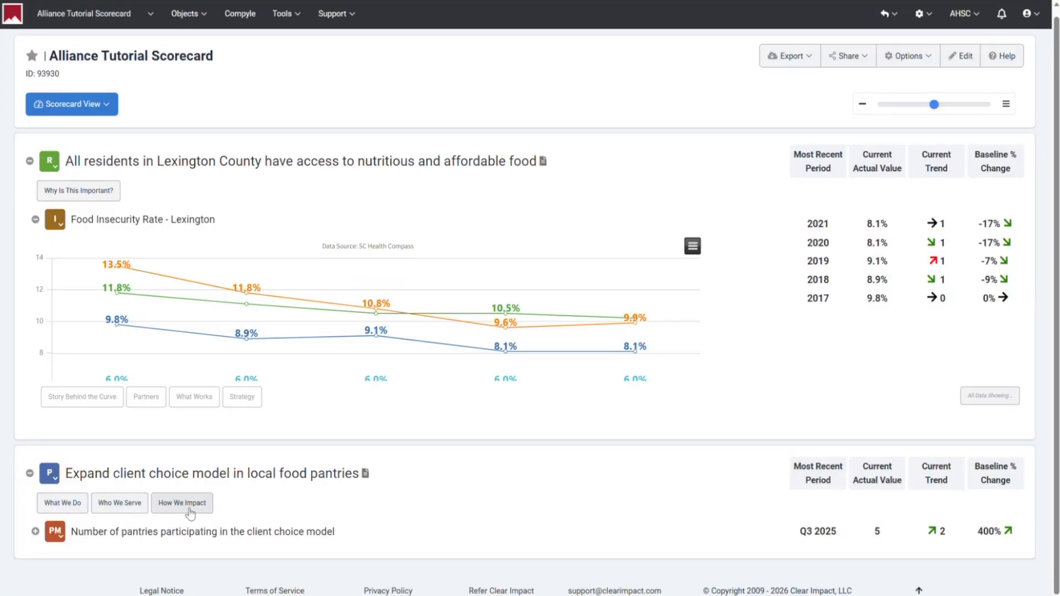
# - Expand the program's pantry participation performance measure and view its chart and quarterly data
pyautogui.click(34, 530)
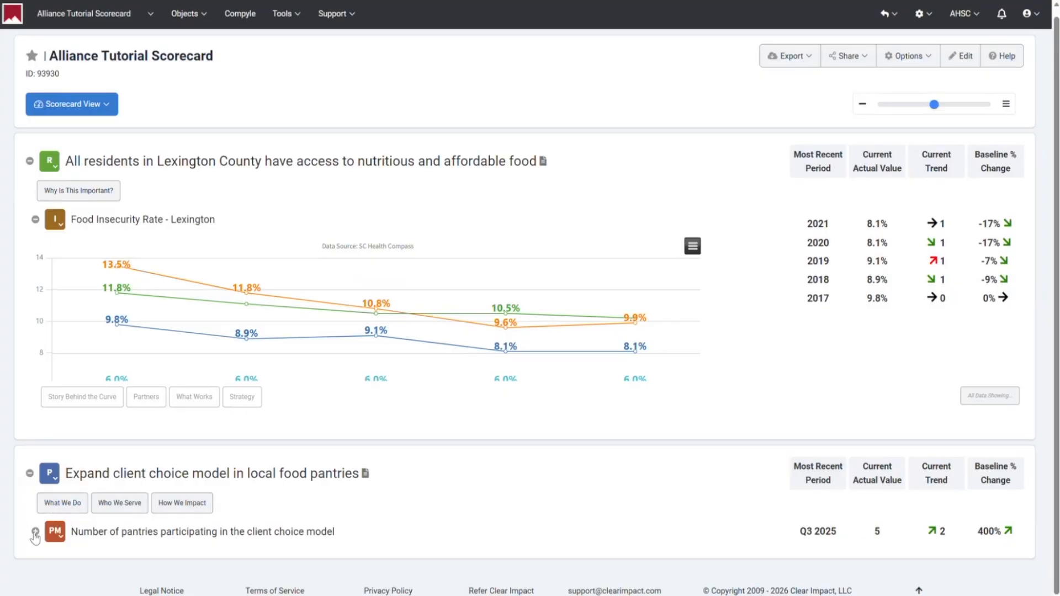
pyautogui.scroll(-3, 165, 529)
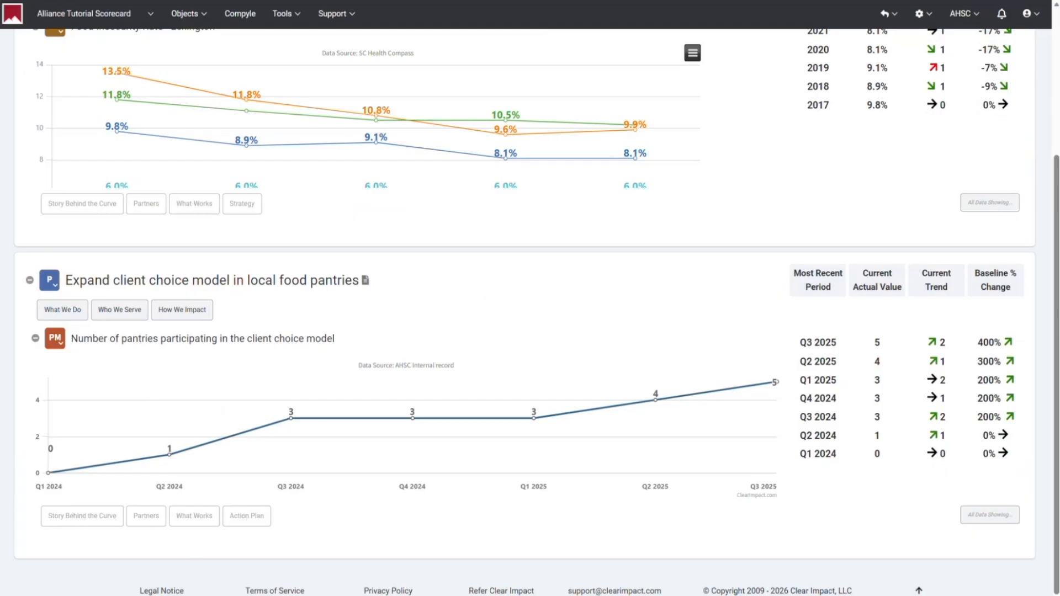
pyautogui.scroll(3, 303, 234)
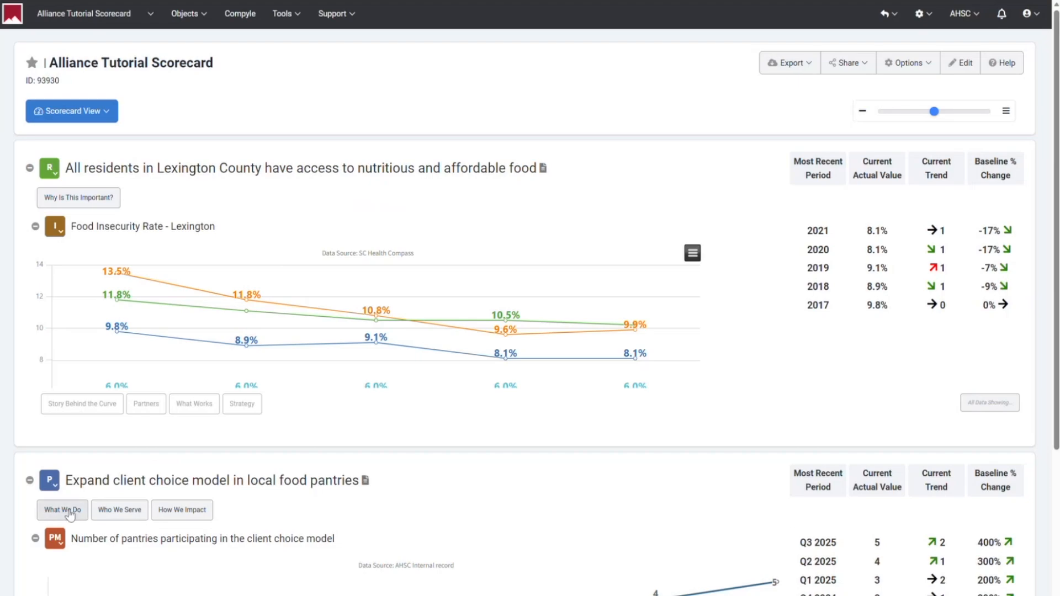
# - Open the Lexington County nutritious and affordable food result, start editing its properties, and look over its sections
pyautogui.click(99, 173)
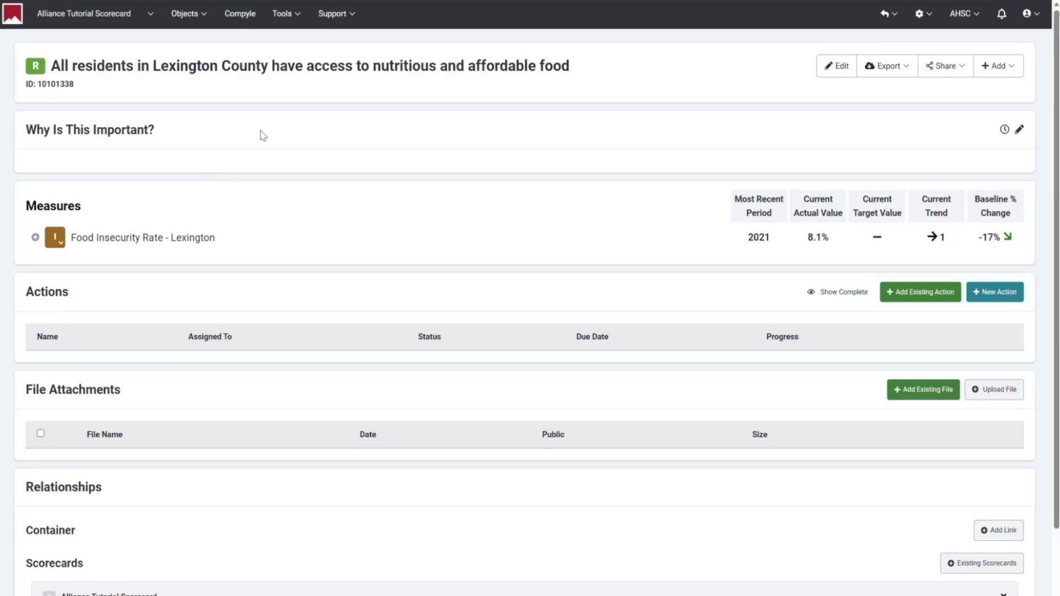
pyautogui.click(835, 66)
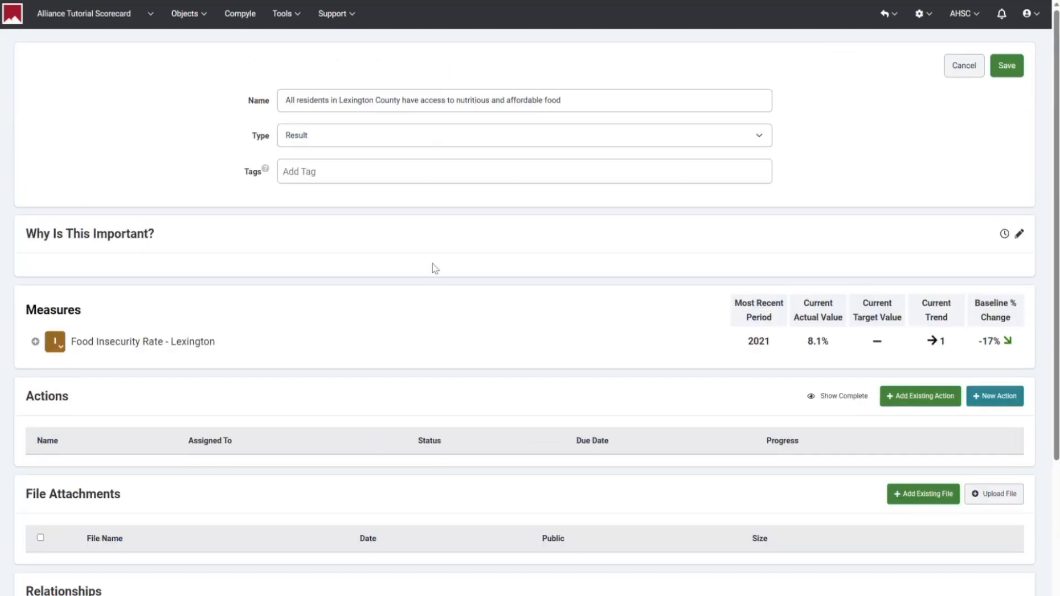
pyautogui.scroll(-3, 201, 364)
pyautogui.scroll(1, 200, 330)
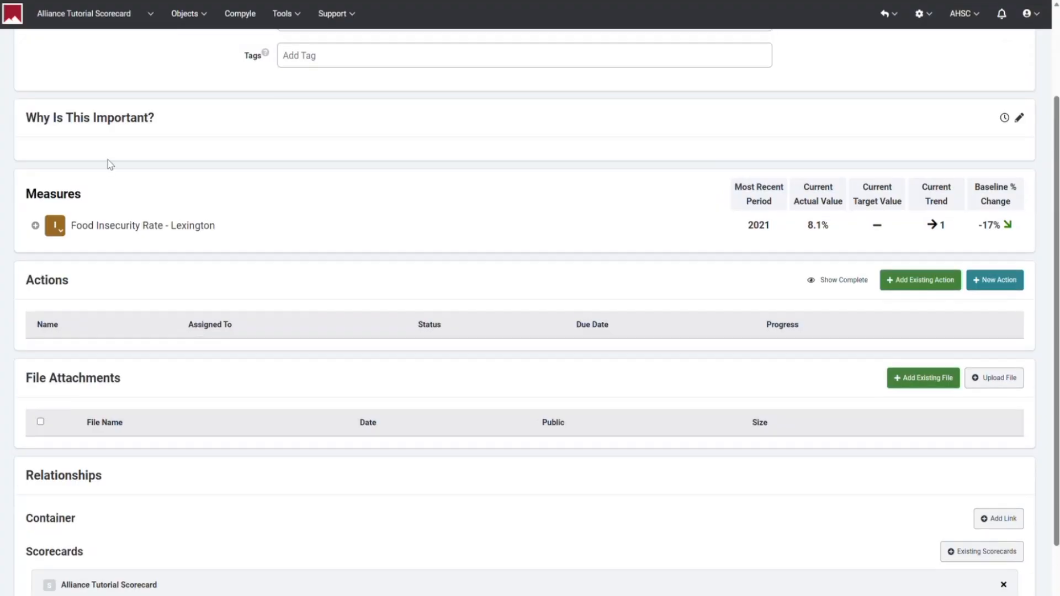
# - Open the result's Why Is This Important? note for editing, then save the note and the result
pyautogui.click(1020, 120)
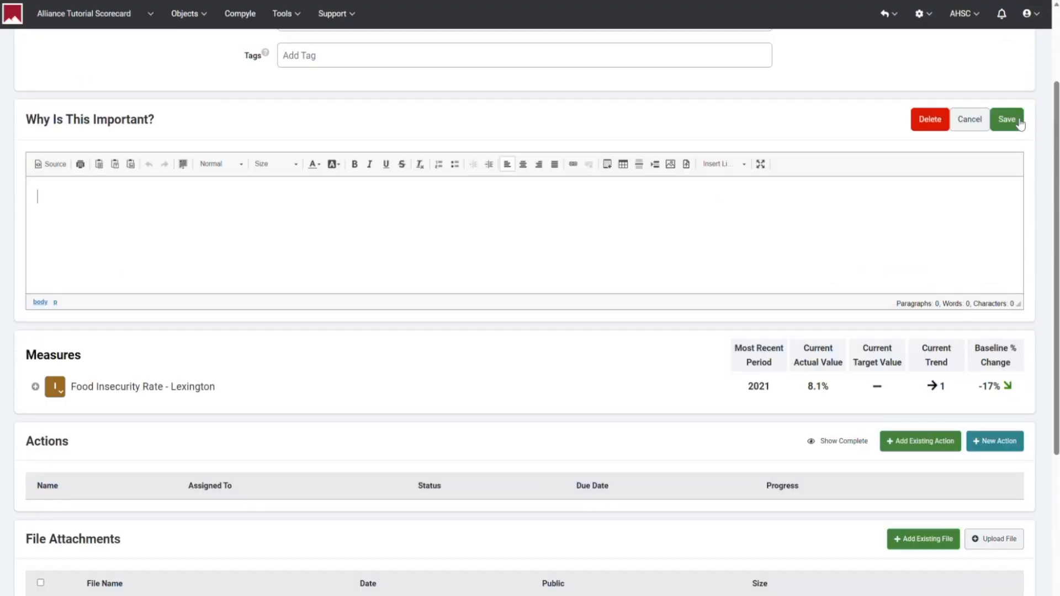
pyautogui.click(220, 248)
pyautogui.scroll(2, 218, 246)
pyautogui.scroll(-1, 224, 253)
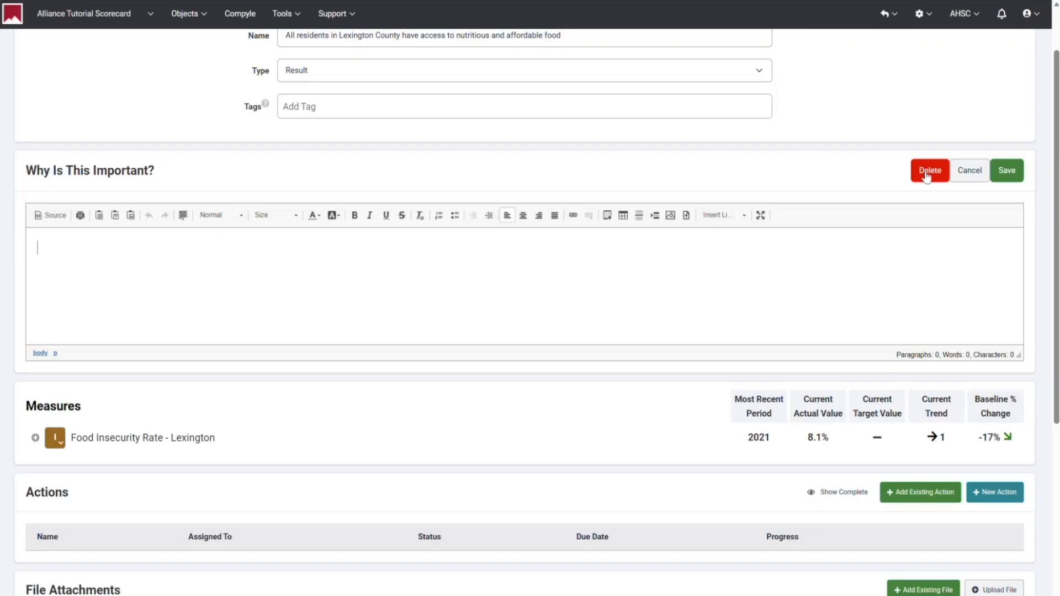
pyautogui.click(1006, 171)
pyautogui.scroll(1, 960, 155)
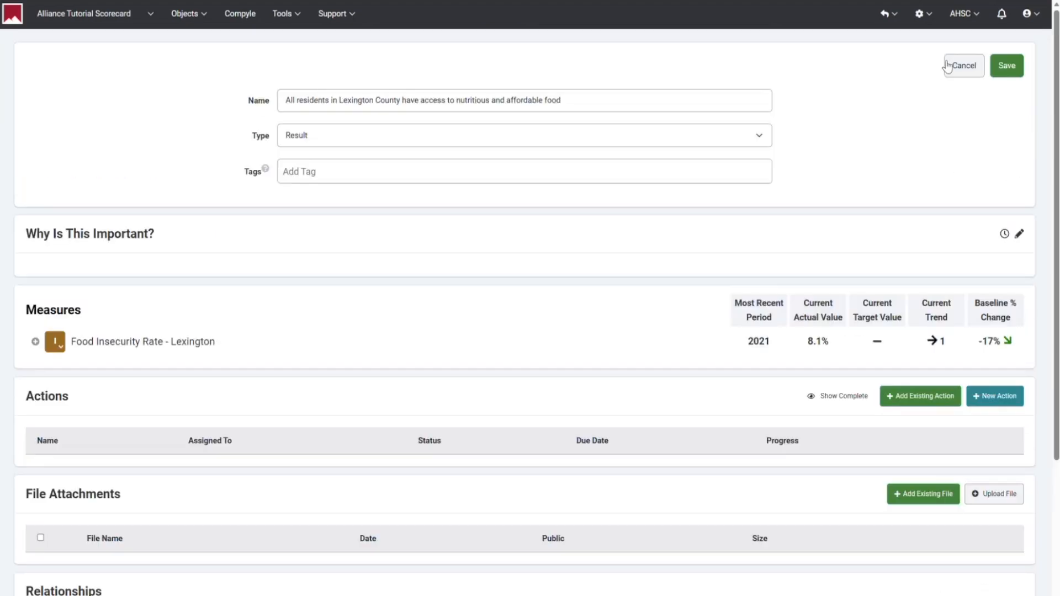
pyautogui.click(999, 65)
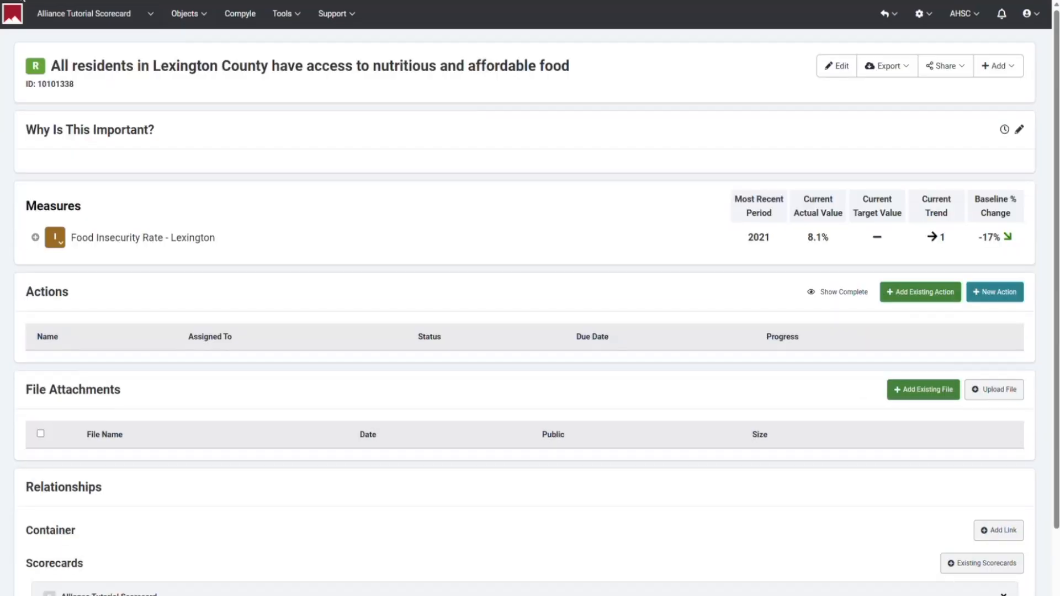
# - Return to the Alliance Tutorial Scorecard, view the Food Insecurity Rate - Lexington chart, and open that indicator
pyautogui.click(96, 12)
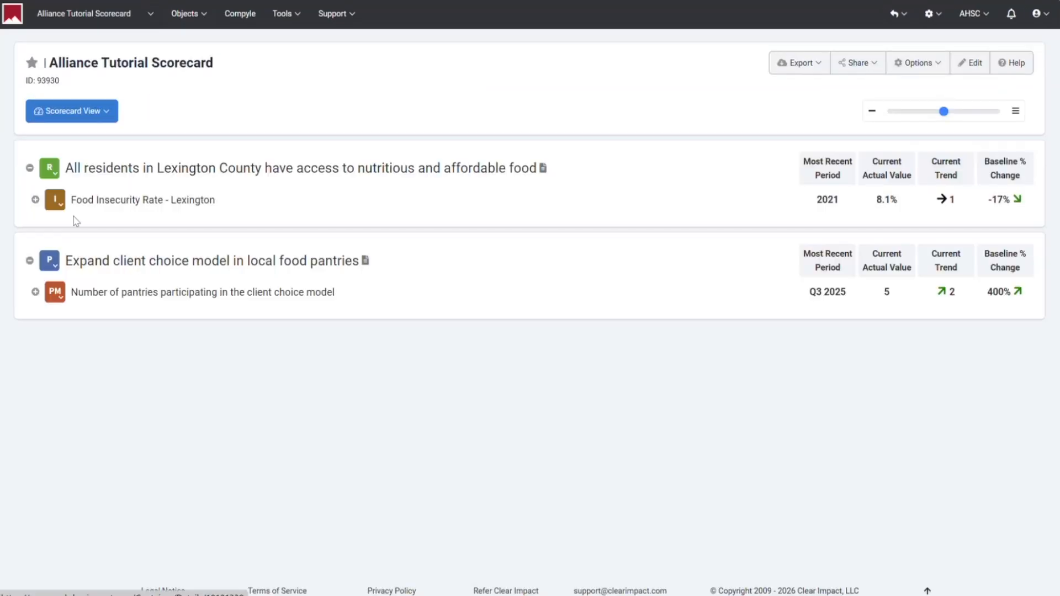
pyautogui.click(35, 200)
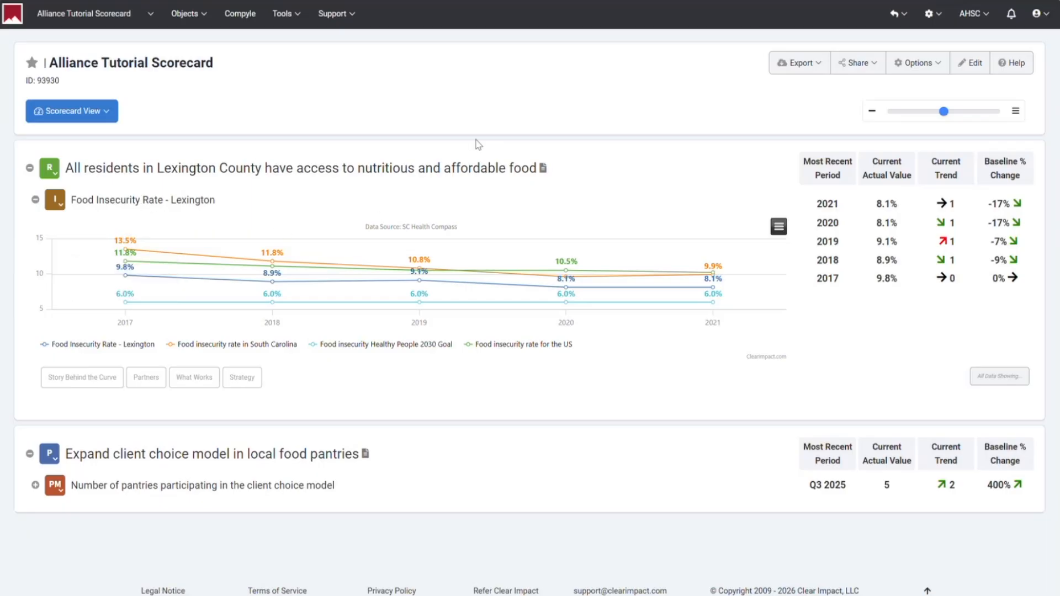
pyautogui.click(119, 201)
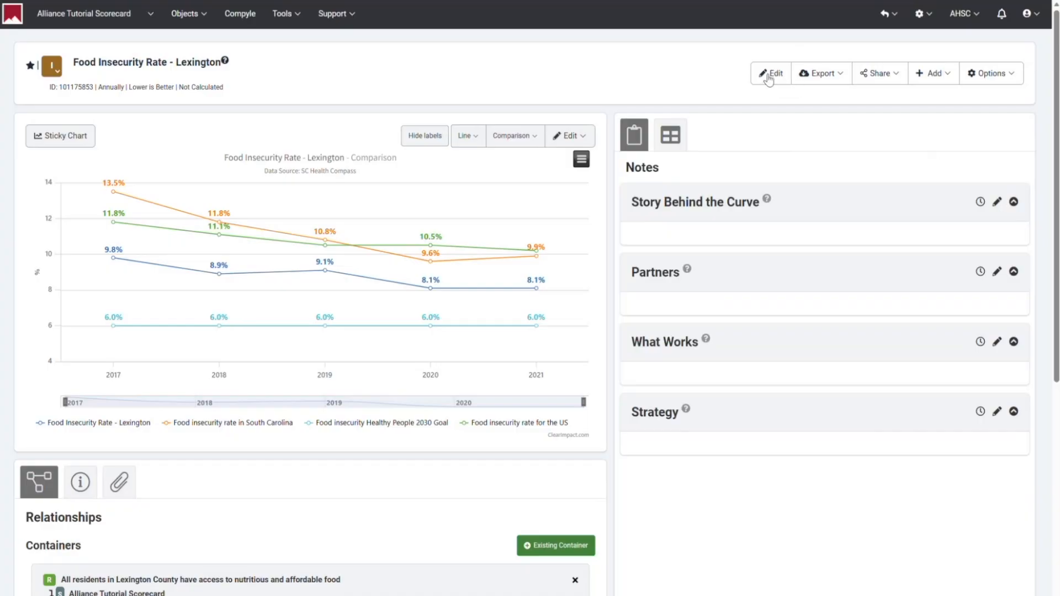
# - Open the Food Insecurity Rate - Lexington indicator for editing and examine its definition, chart, notes and relationships
pyautogui.click(766, 77)
pyautogui.scroll(-7, 861, 178)
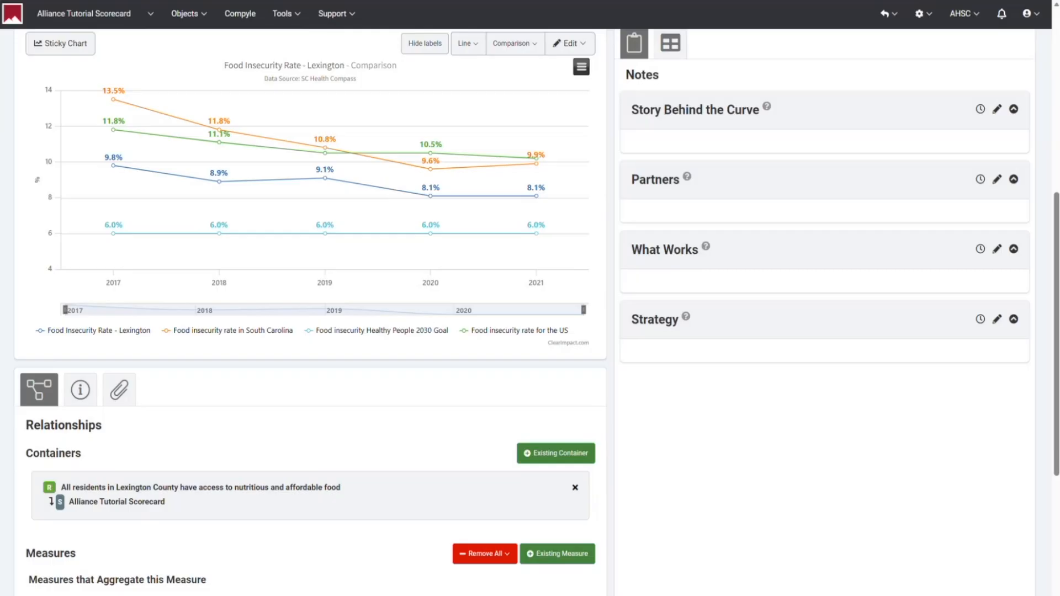
pyautogui.scroll(1, 342, 147)
pyautogui.scroll(3, 342, 147)
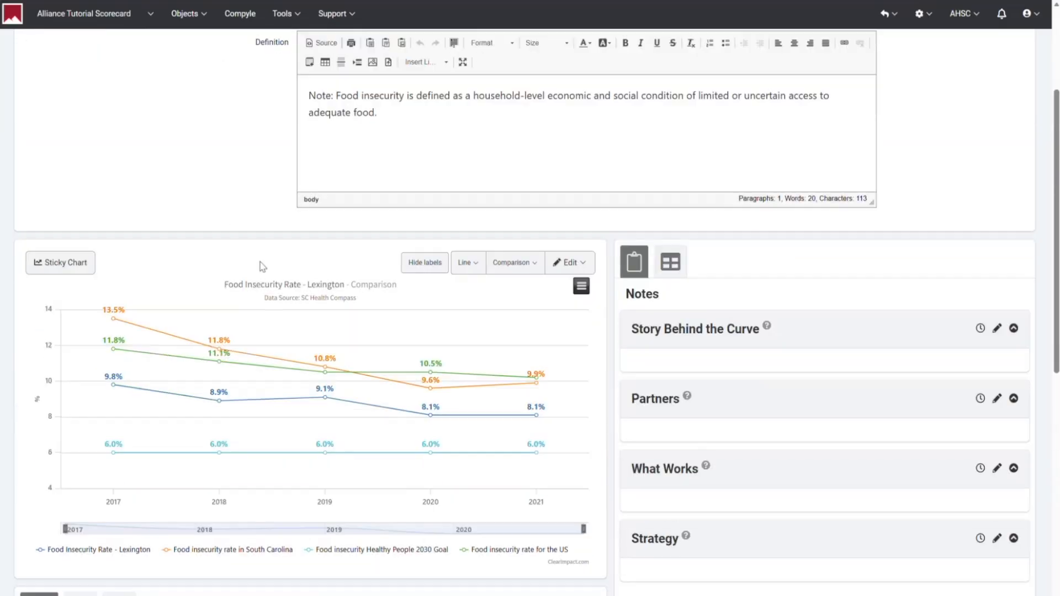
pyautogui.scroll(-2, 263, 266)
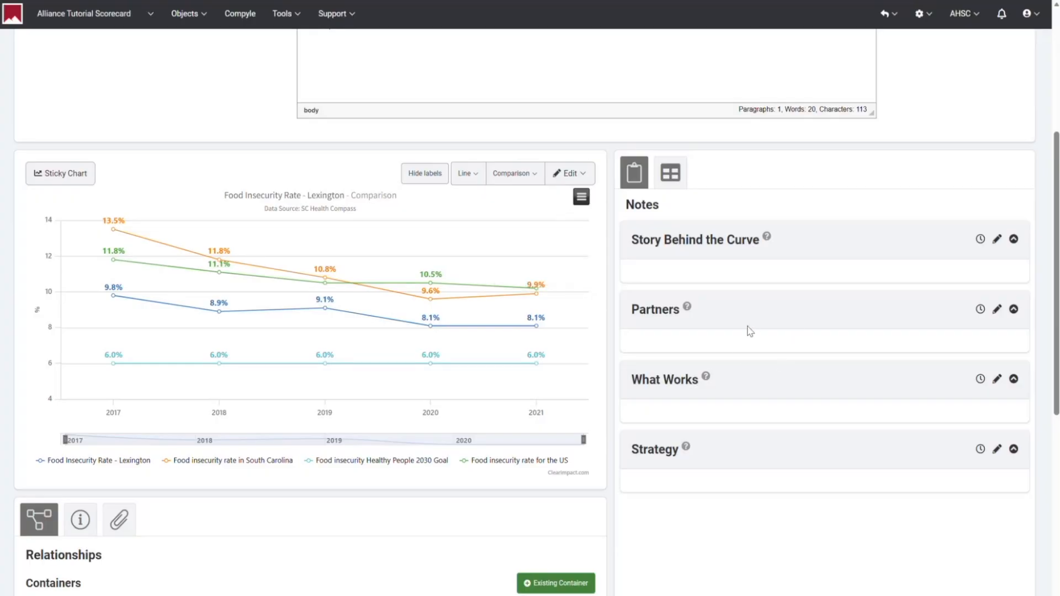
pyautogui.scroll(-1, 737, 326)
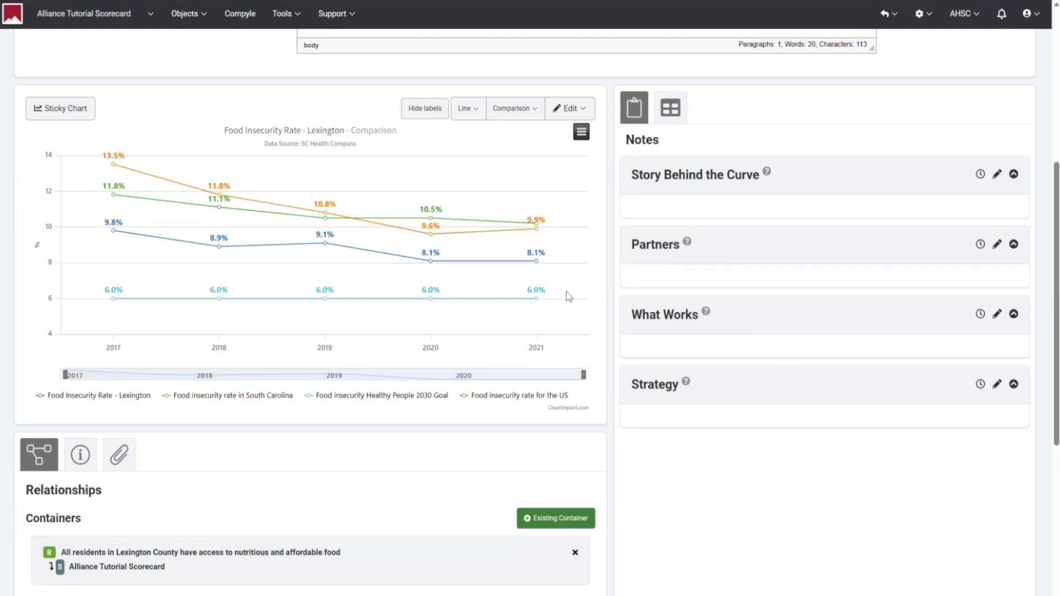
pyautogui.scroll(-1, 776, 293)
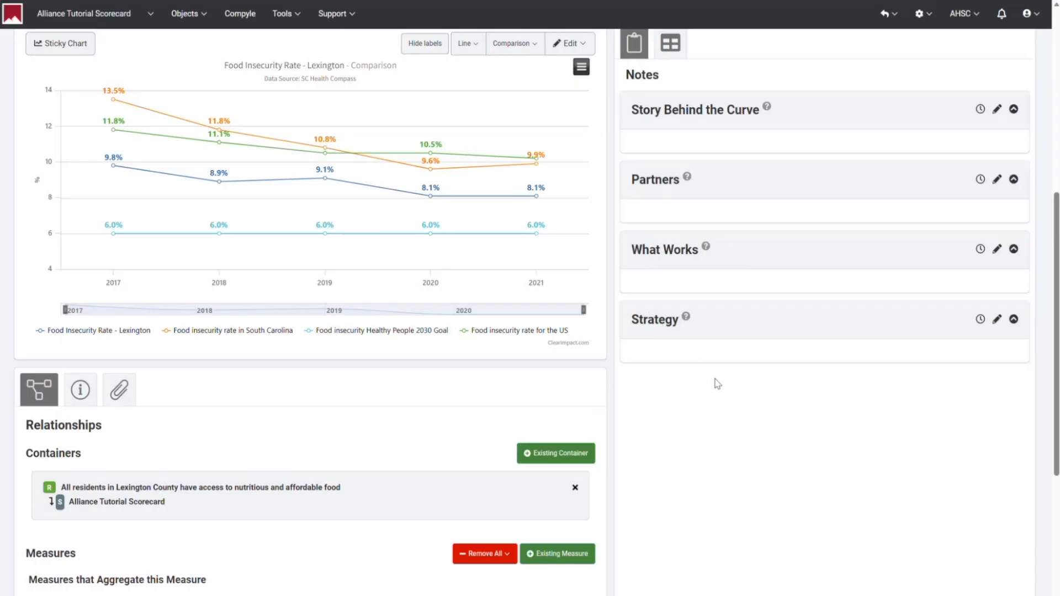
# - Save the indicator's properties and close the measure editor
pyautogui.scroll(3, 718, 386)
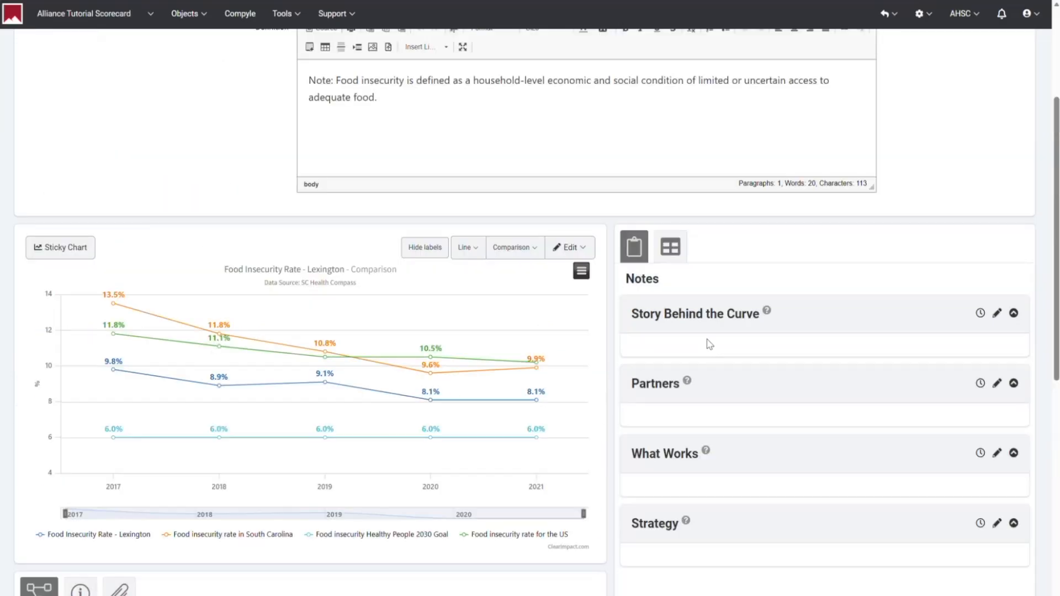
pyautogui.scroll(3, 529, 185)
pyautogui.click(1001, 68)
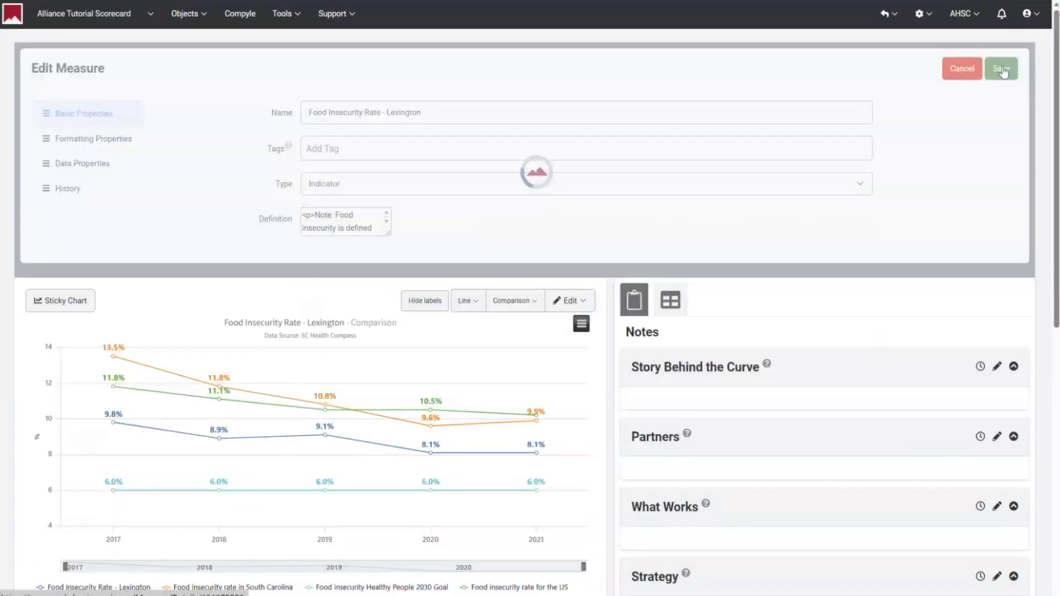
# - Return to the scorecard and open the client choice model program to review its What We Do, Who We Serve and How We Impact notes
pyautogui.click(91, 13)
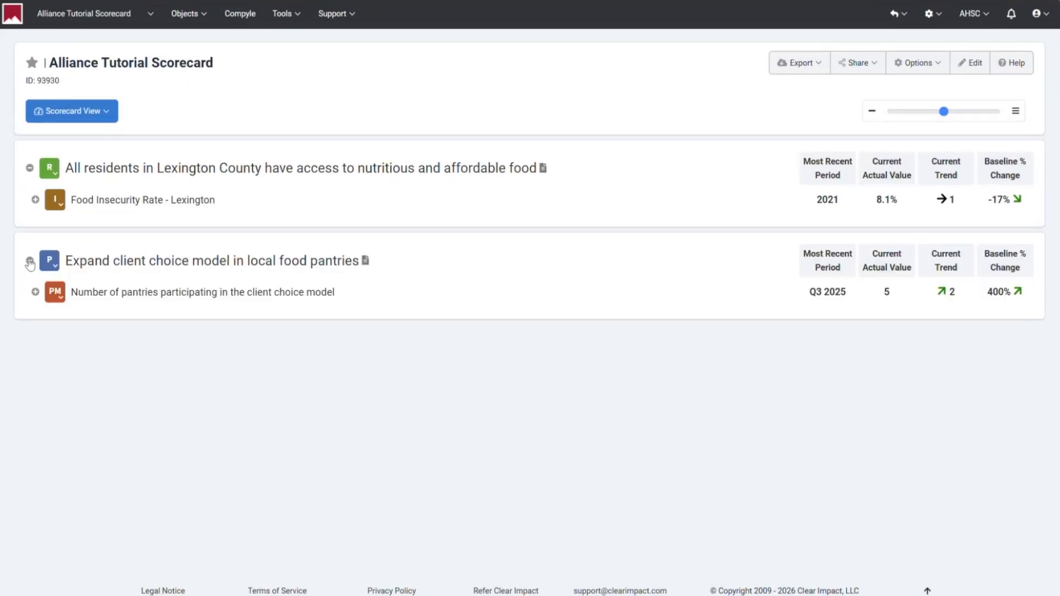
pyautogui.click(29, 263)
pyautogui.click(30, 263)
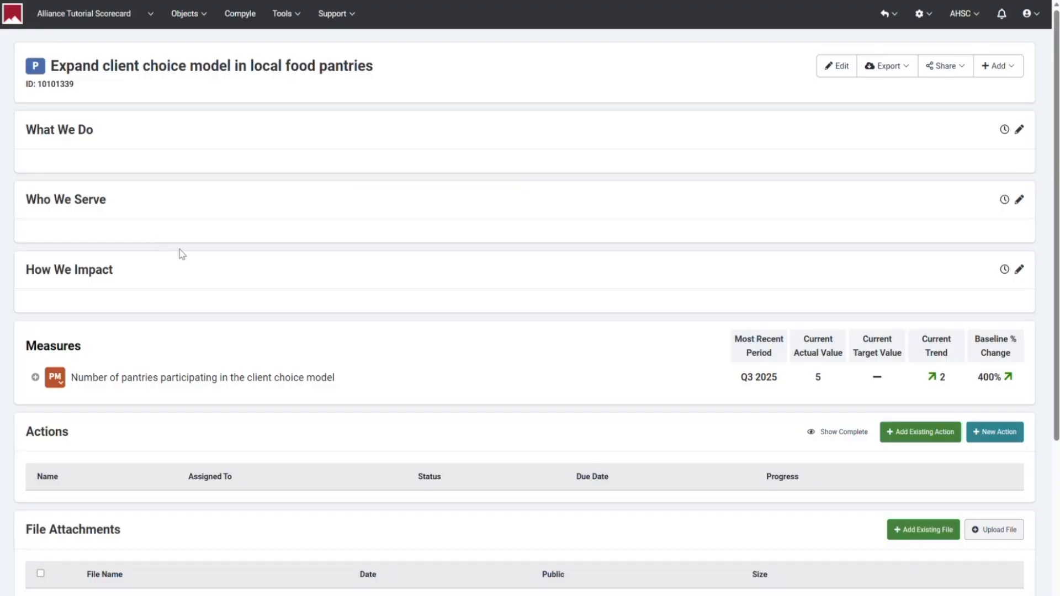
pyautogui.scroll(-1, 199, 234)
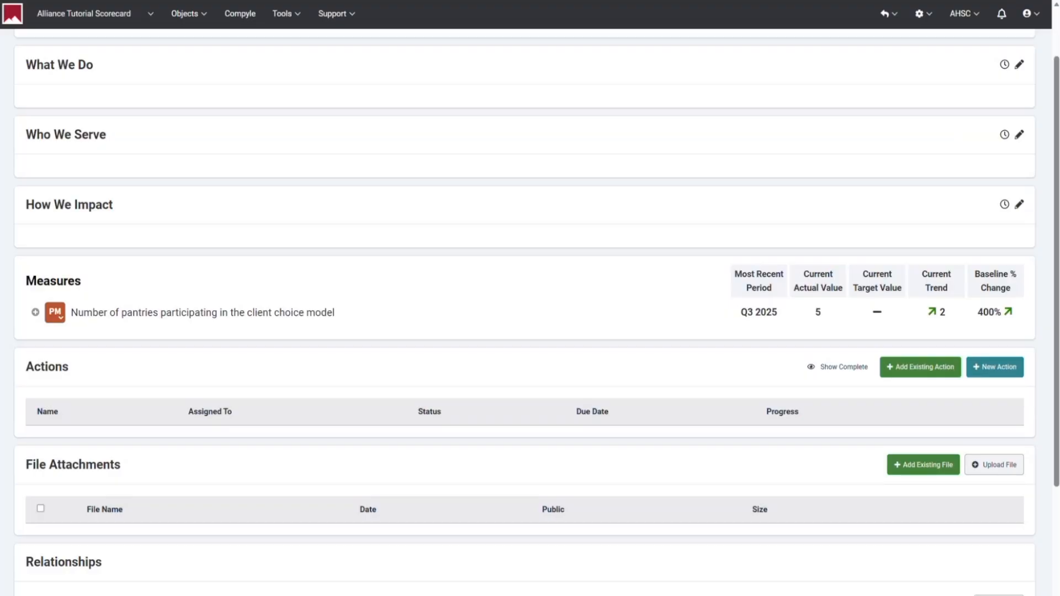
pyautogui.scroll(1, 251, 268)
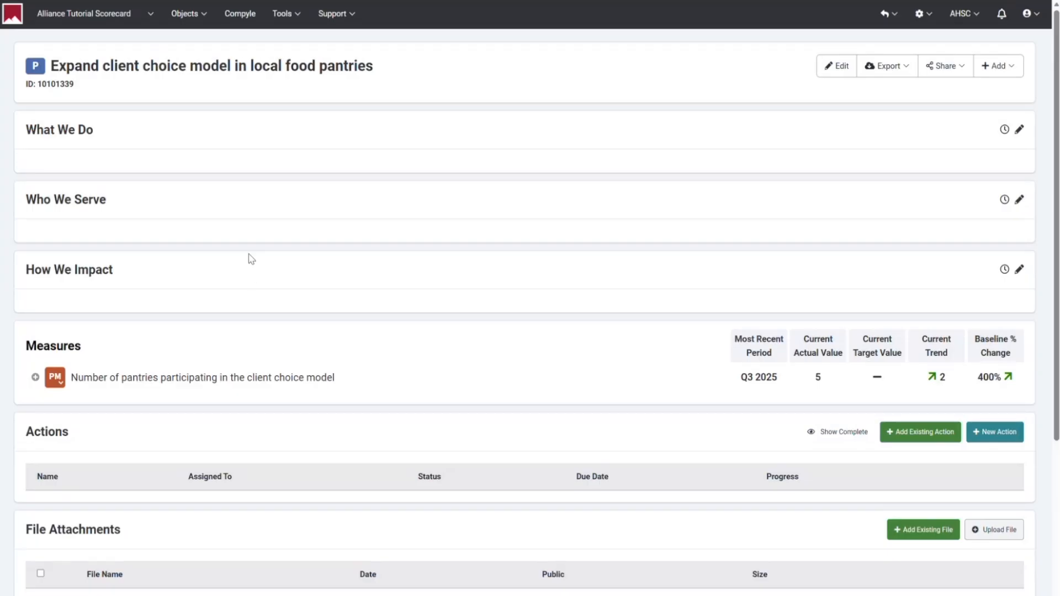
# - Go back to the scorecard, view the pantry participation measure's expanded chart and note sections, and collapse it again
pyautogui.click(113, 14)
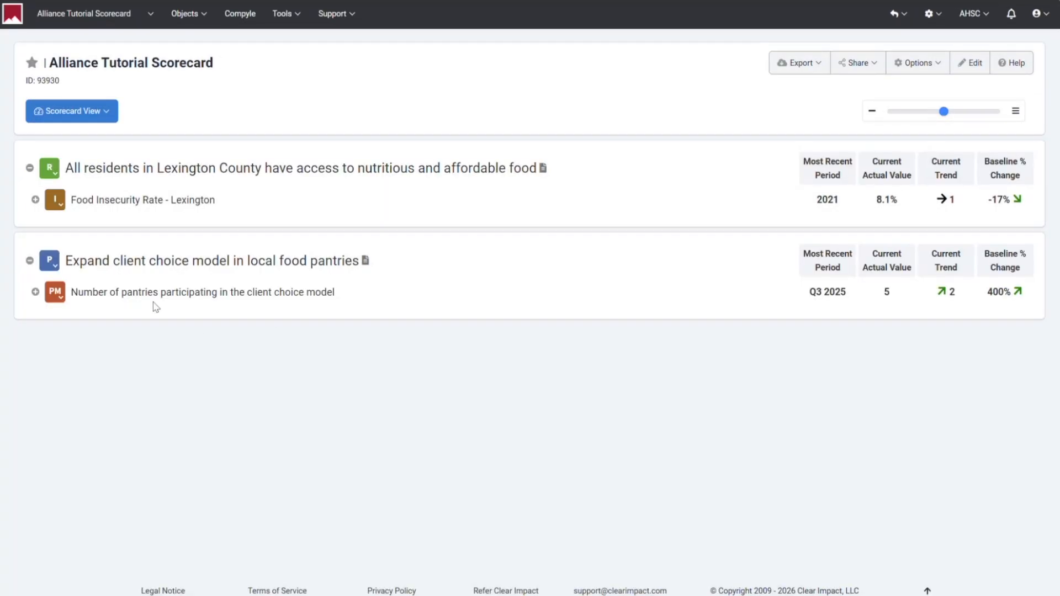
pyautogui.click(34, 292)
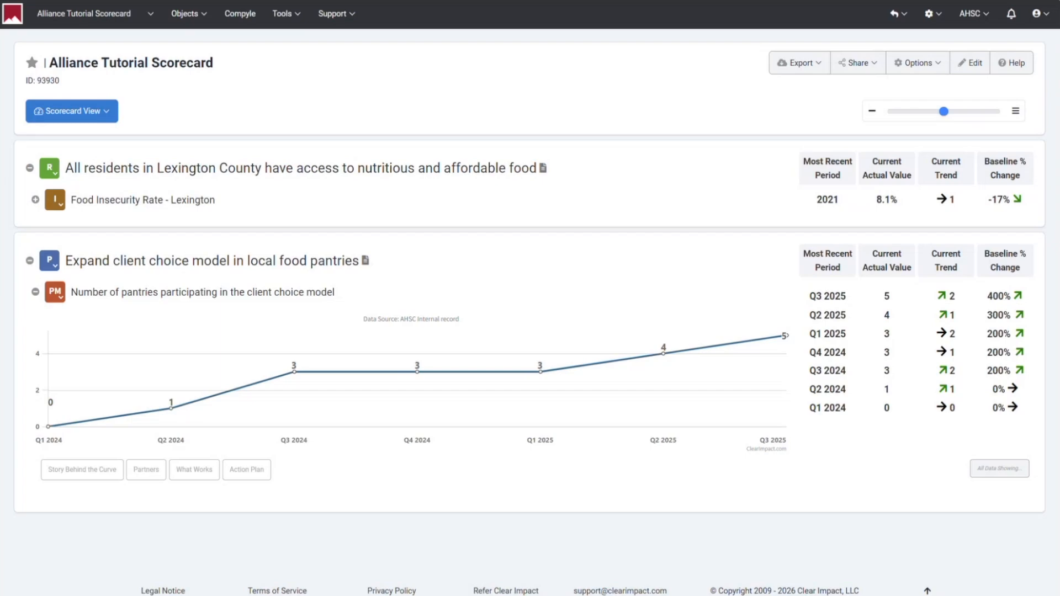
pyautogui.click(35, 292)
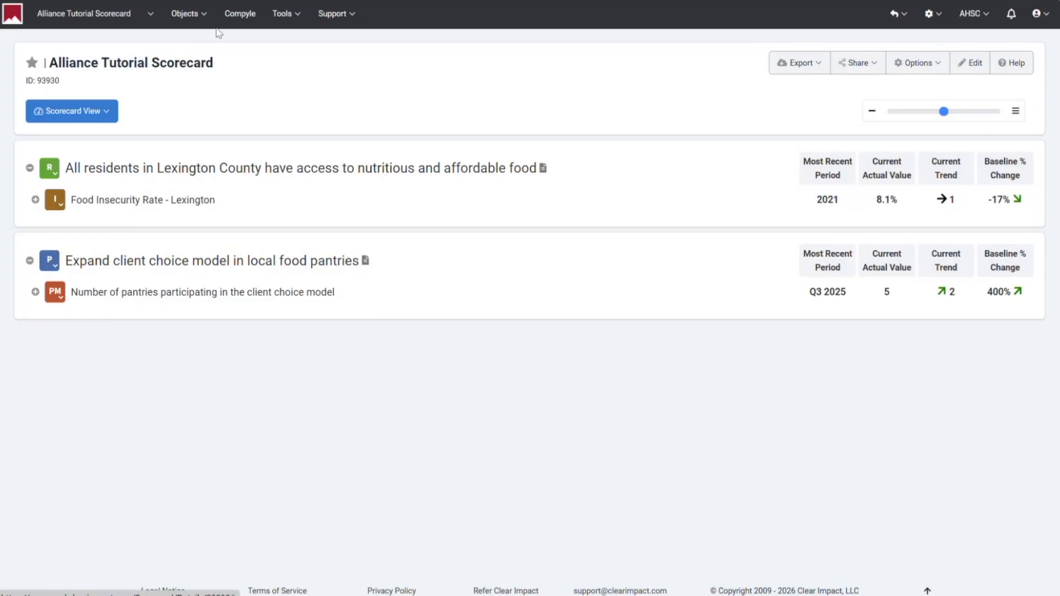
# - Open the Alliance Tutorial Scorecard's general settings for editing and place the cursor in its Description
pyautogui.click(970, 64)
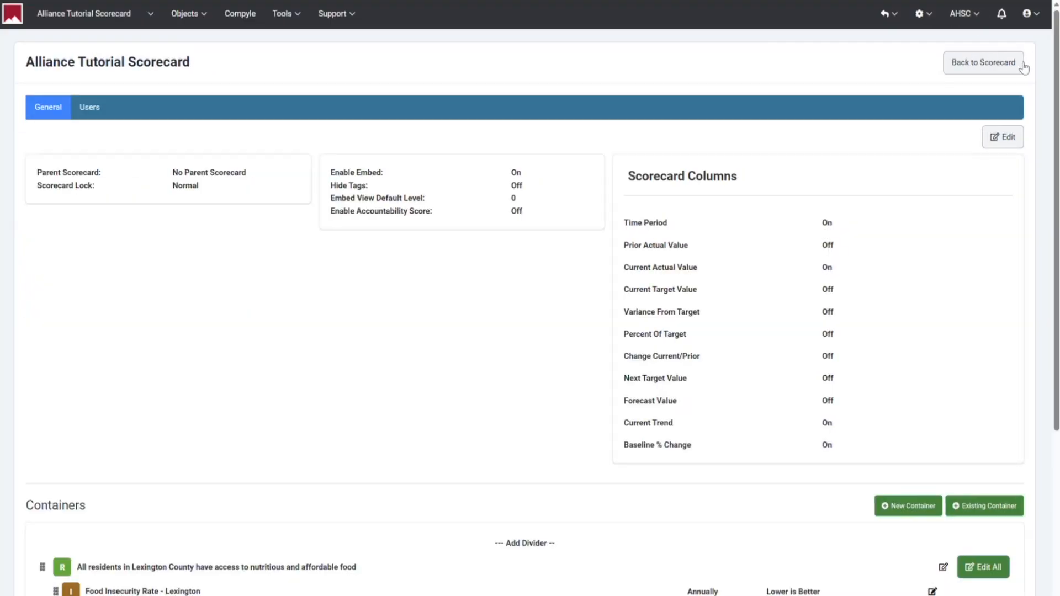
pyautogui.click(1002, 142)
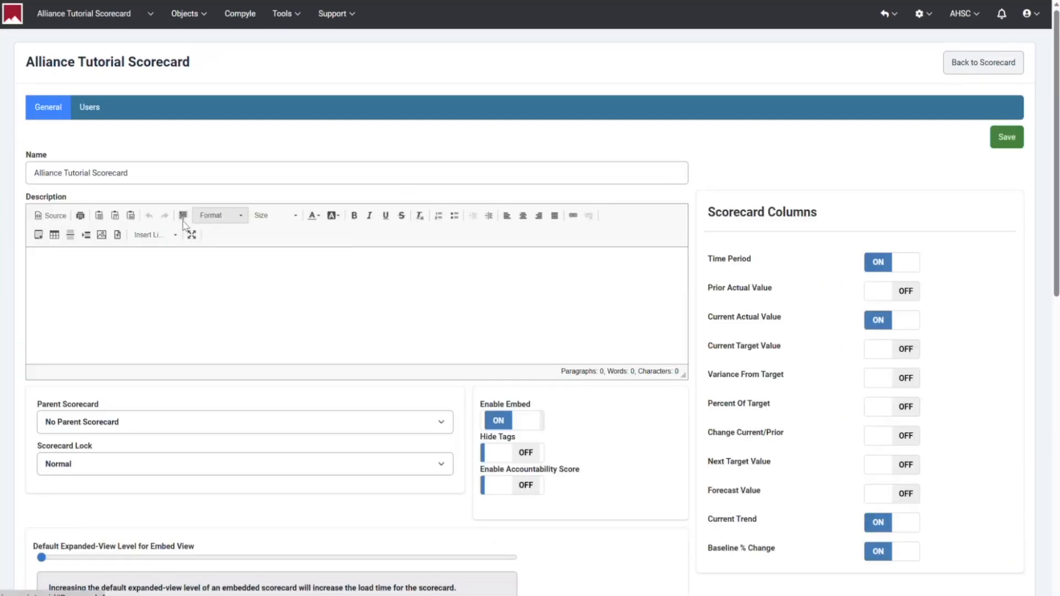
pyautogui.click(75, 288)
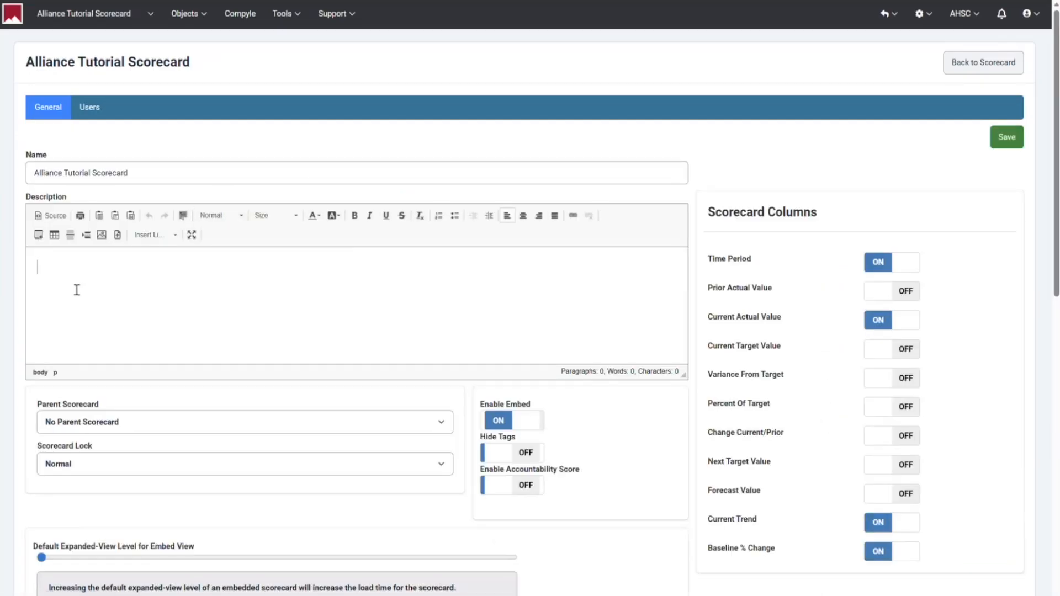
# - Look through the scorecard's general options and column settings, and save them
pyautogui.scroll(-1, 366, 301)
pyautogui.scroll(1, 329, 302)
pyautogui.scroll(-4, 265, 160)
pyautogui.scroll(4, 267, 163)
pyautogui.click(1007, 142)
# - Try to reorder the Food Insecurity Rate - Lexington measure within its result container
pyautogui.scroll(-4, 604, 161)
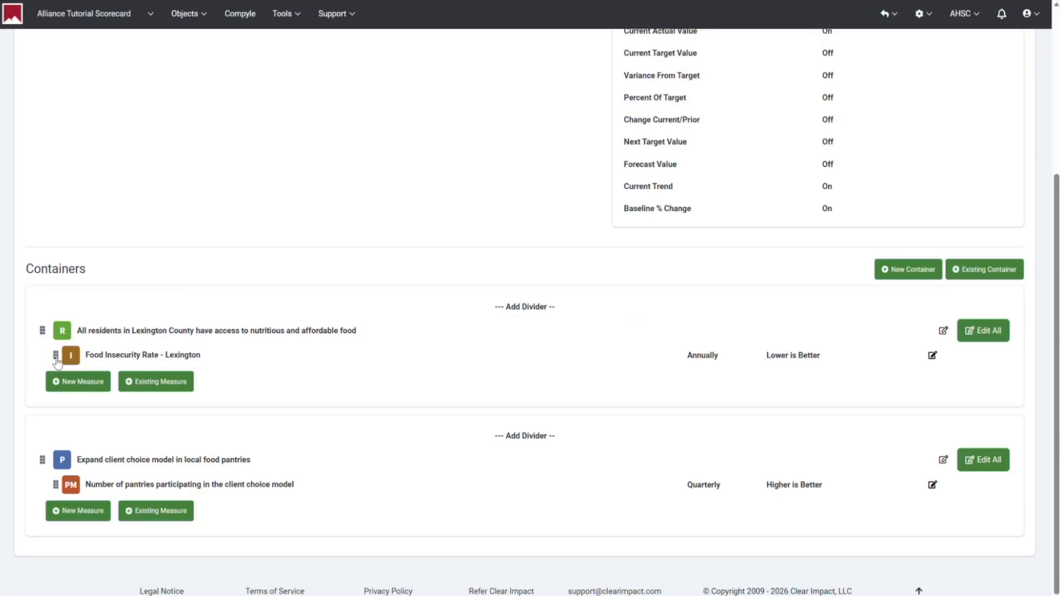
pyautogui.moveTo(54, 362); pyautogui.dragTo(62, 385)
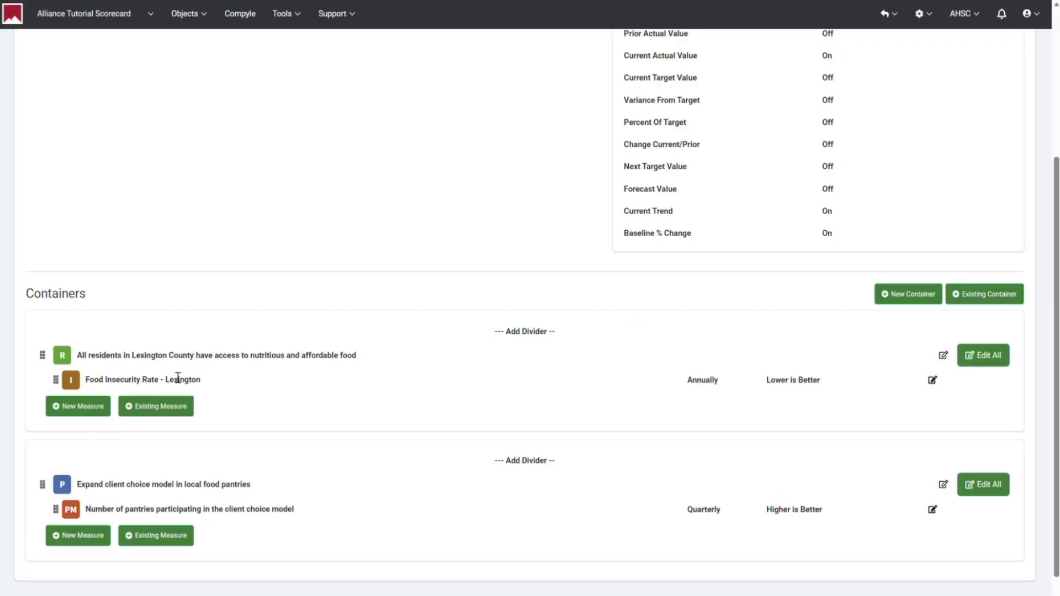
# - Try to move the Lexington County nutritious food result container below the client choice program container
pyautogui.scroll(-1, 188, 377)
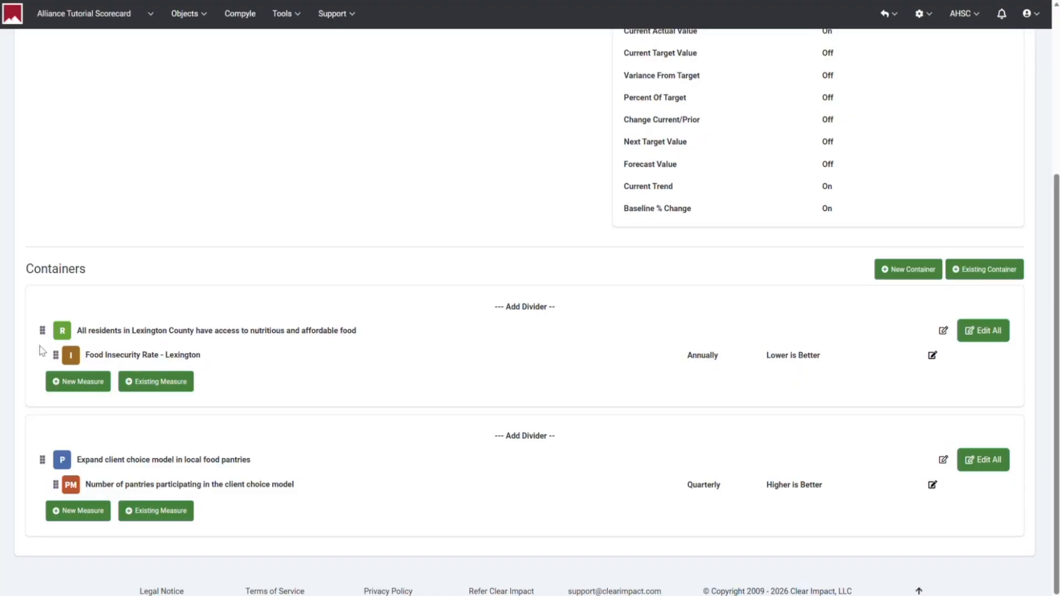
pyautogui.moveTo(42, 330); pyautogui.dragTo(42, 464)
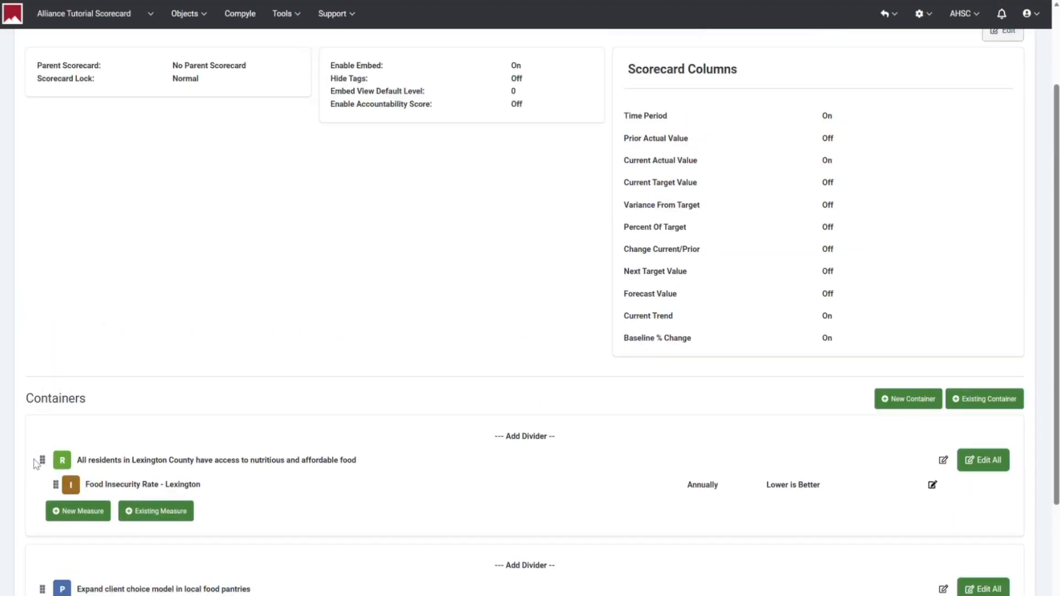
pyautogui.scroll(-1, 43, 463)
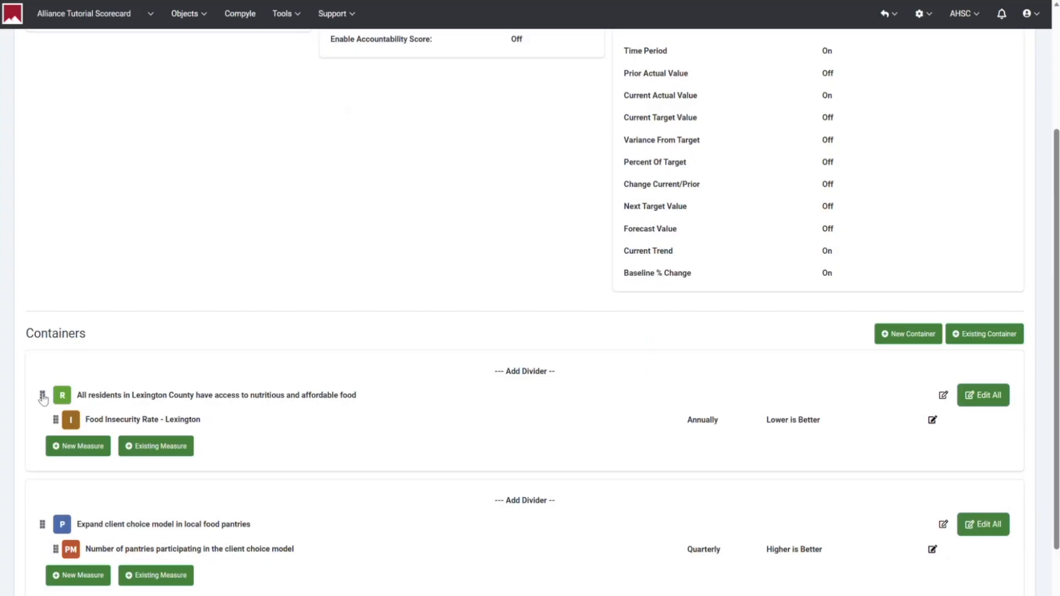
pyautogui.scroll(-2, 49, 399)
pyautogui.moveTo(42, 334); pyautogui.dragTo(40, 496)
pyautogui.scroll(-3, 224, 366)
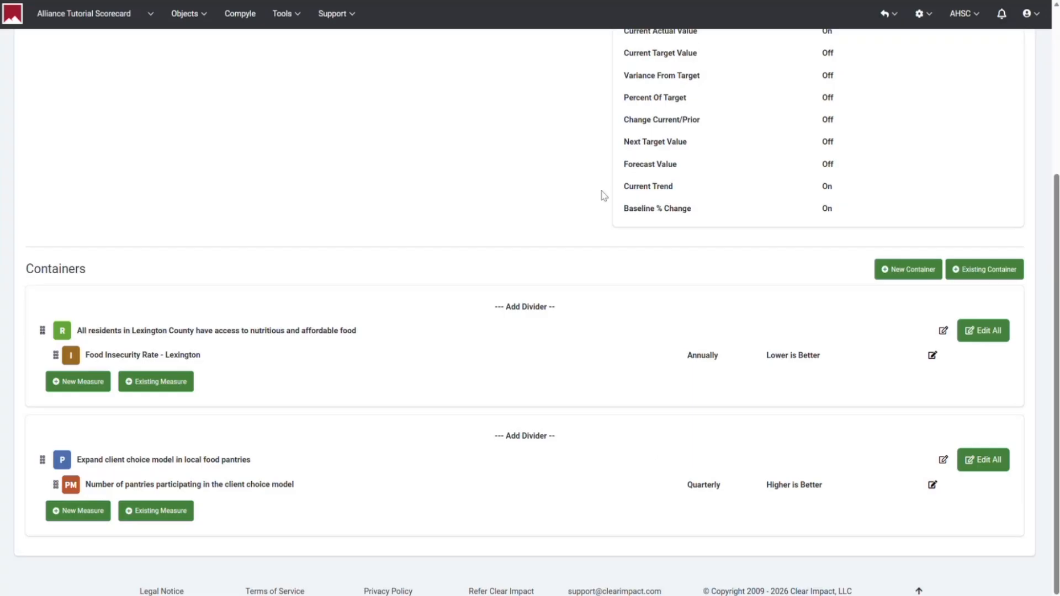
# - Add a black divider titled "Program" above the Expand client choice model container, save it, and return to the Alliance Tutorial Scorecard
pyautogui.click(529, 436)
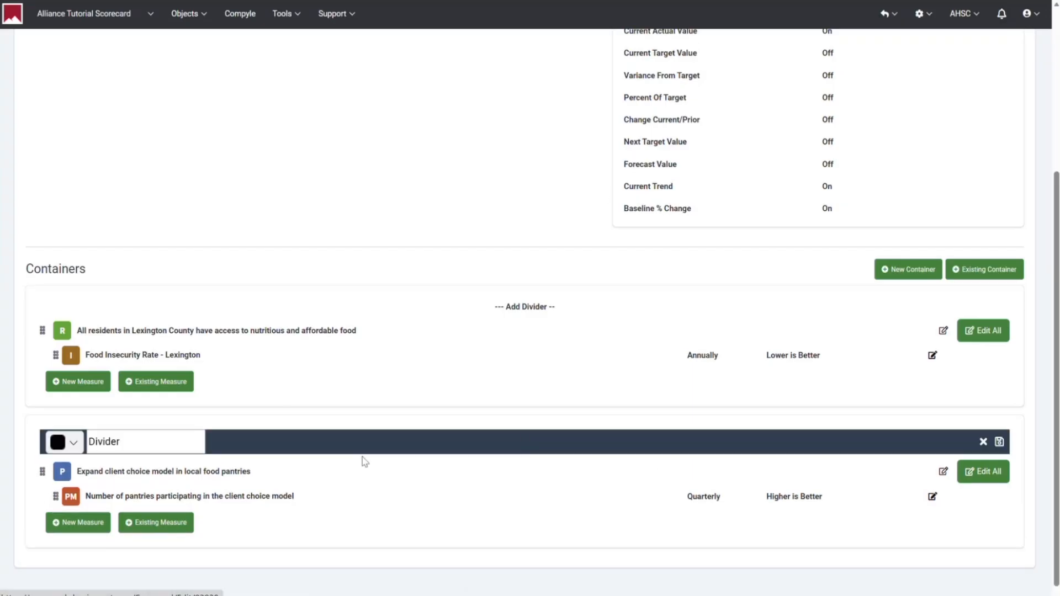
pyautogui.doubleClick(138, 428)
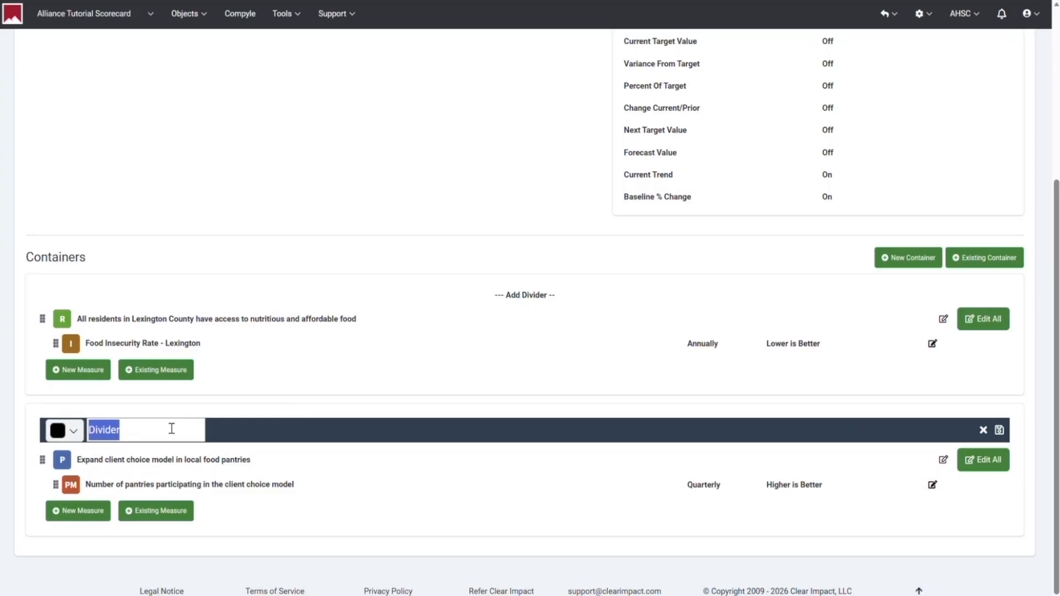
pyautogui.write('Program')
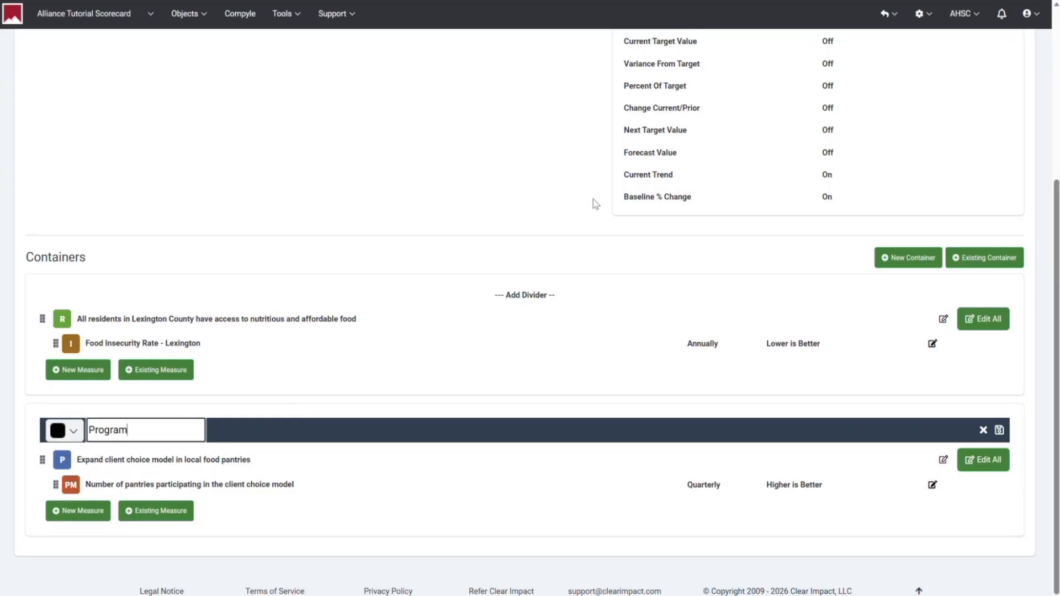
pyautogui.click(72, 440)
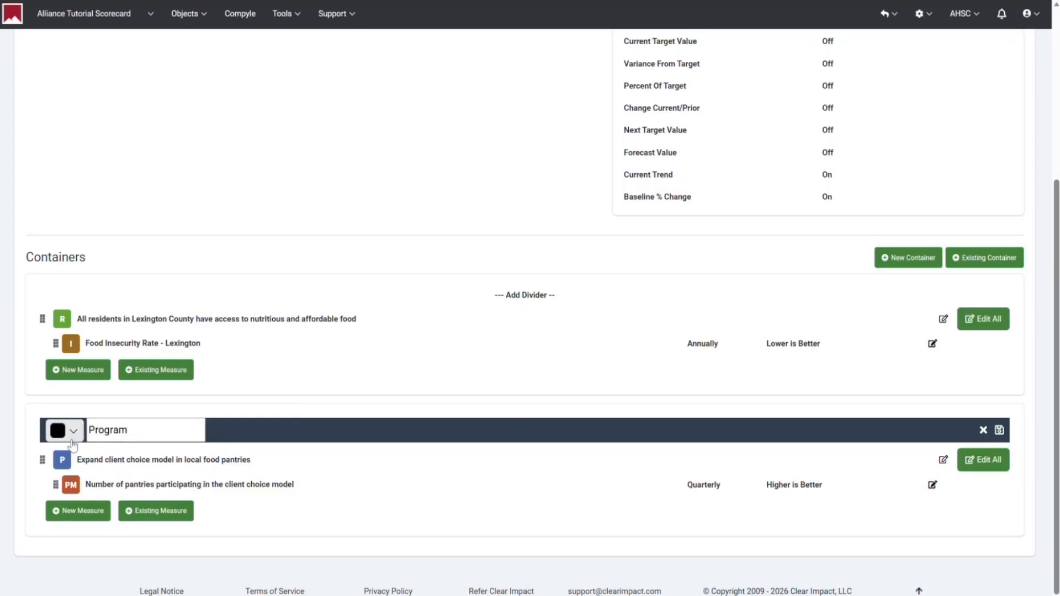
pyautogui.click(75, 435)
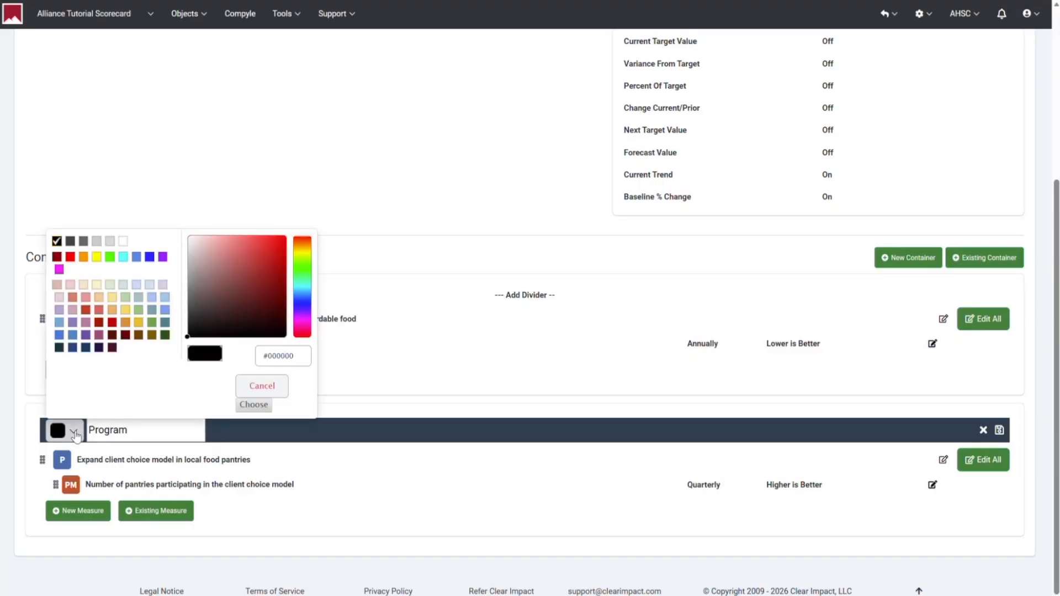
pyautogui.click(76, 435)
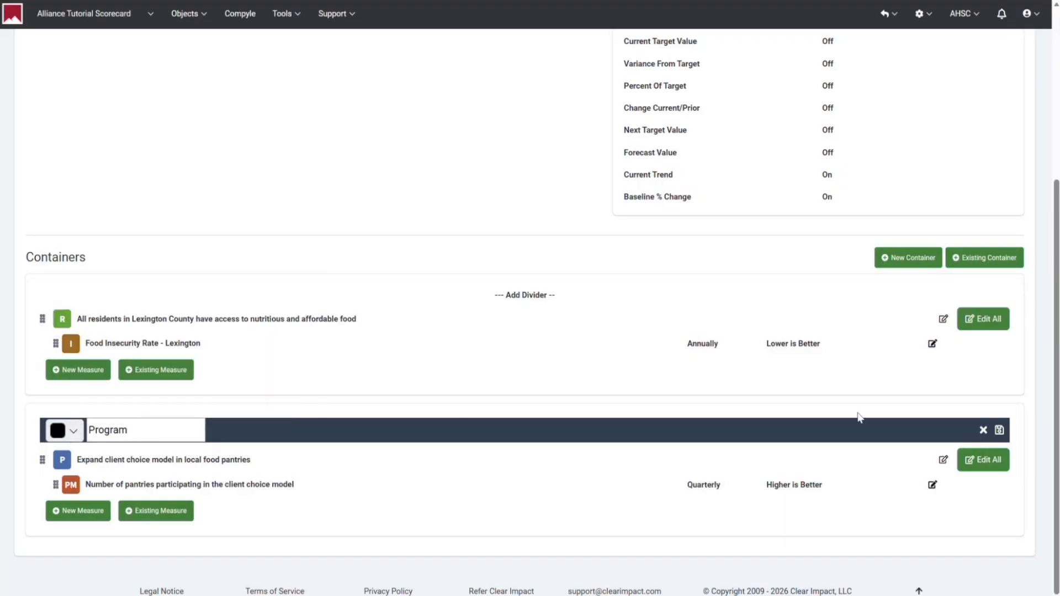
pyautogui.click(999, 431)
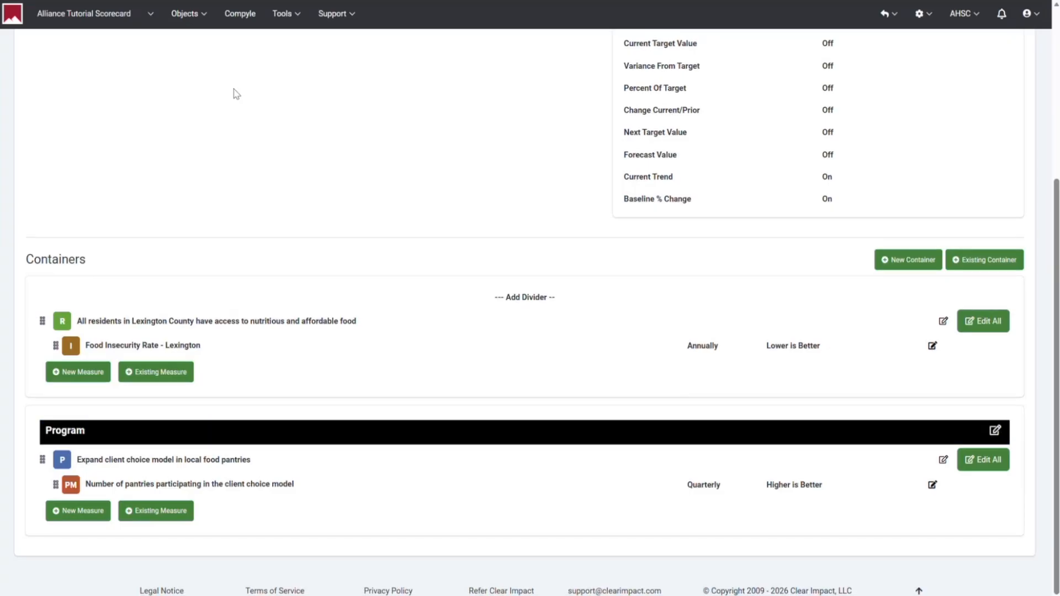
pyautogui.click(87, 15)
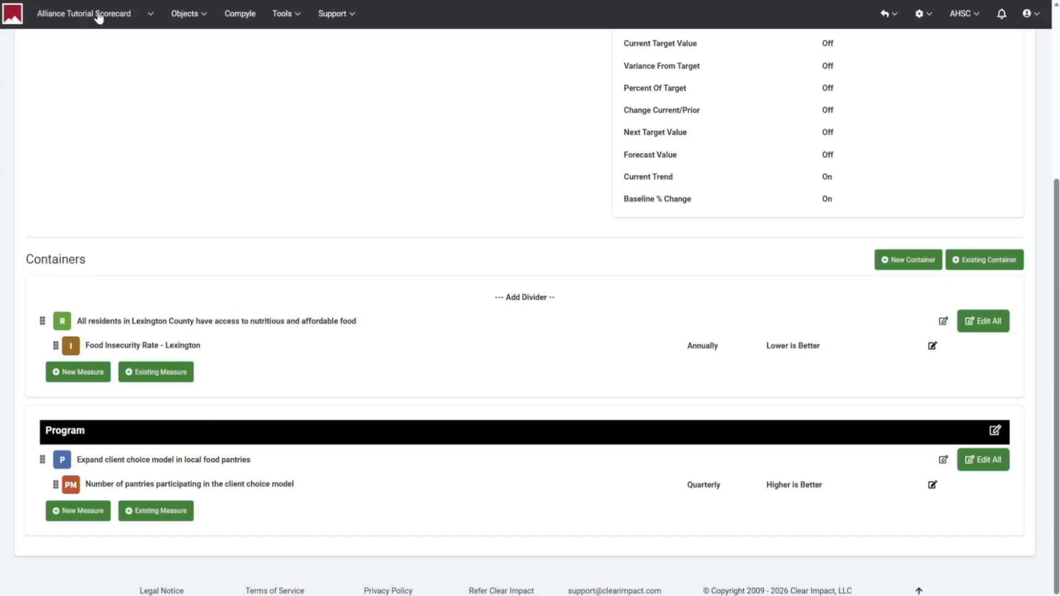